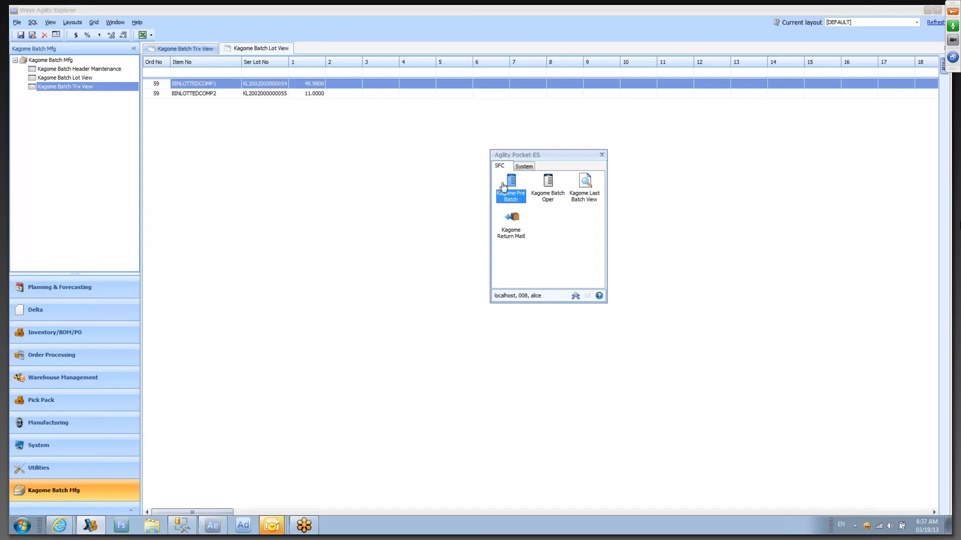
- Open Kagome Pre Batch, enter the shop order number, and create a new batch for it
double_click(510, 190)
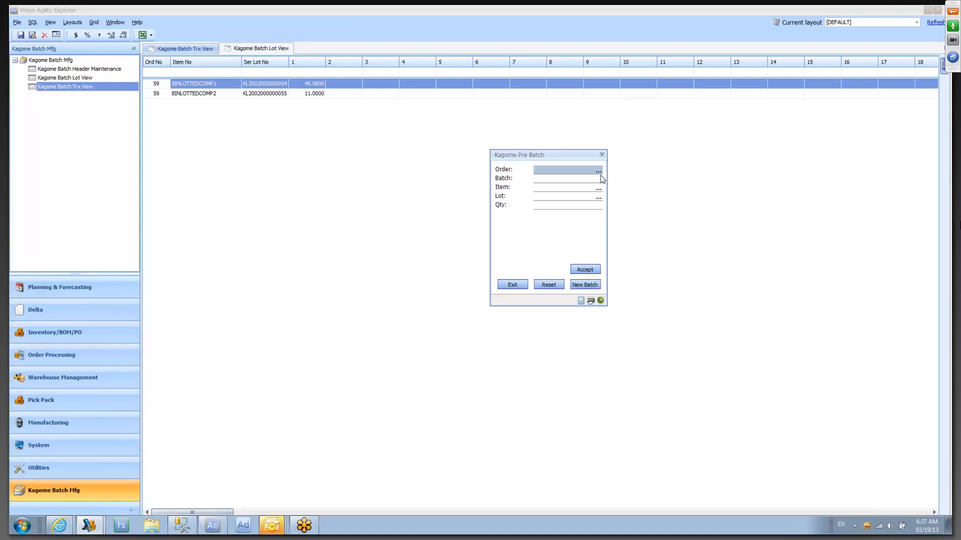
type("59")
key("Tab")
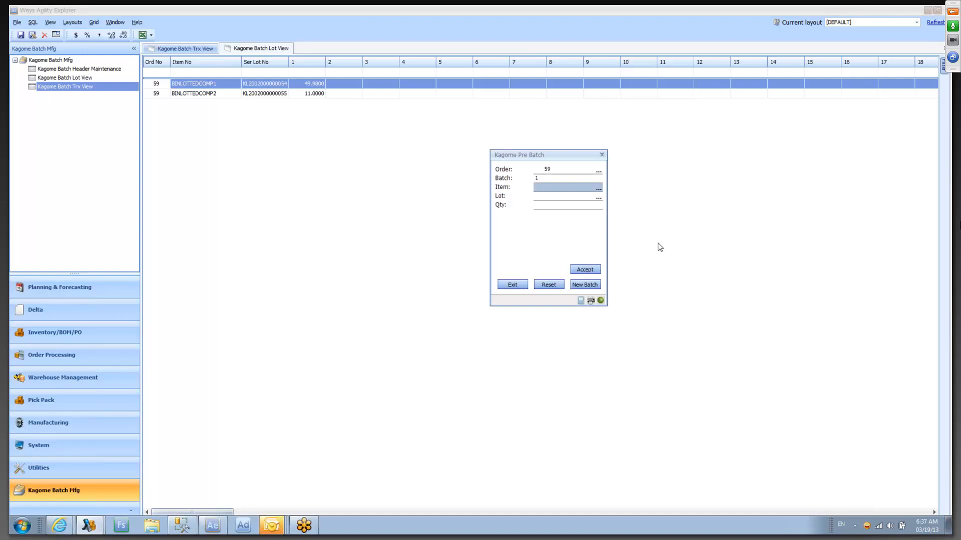
left_click(583, 286)
type("OTTEDCOMP1")
key("Tab")
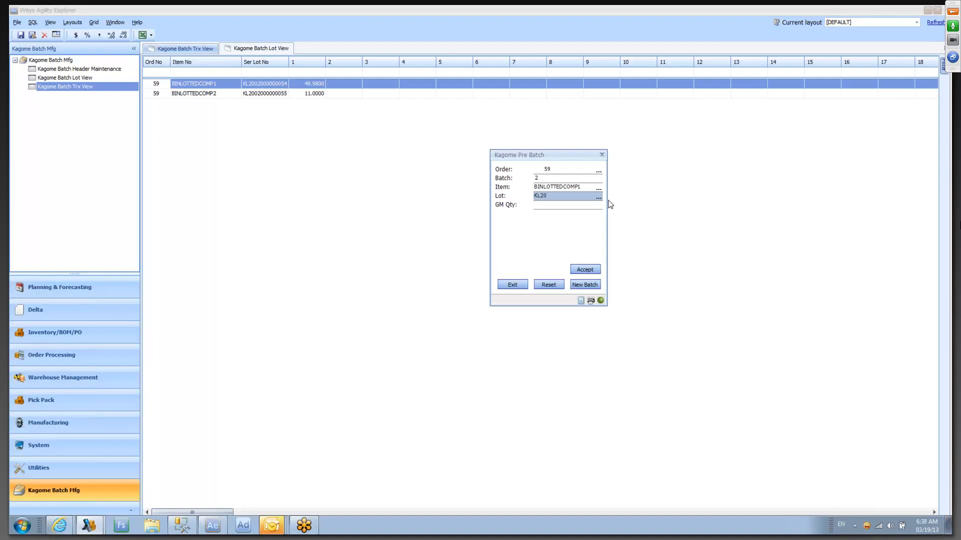
type("000000054")
key("Tab")
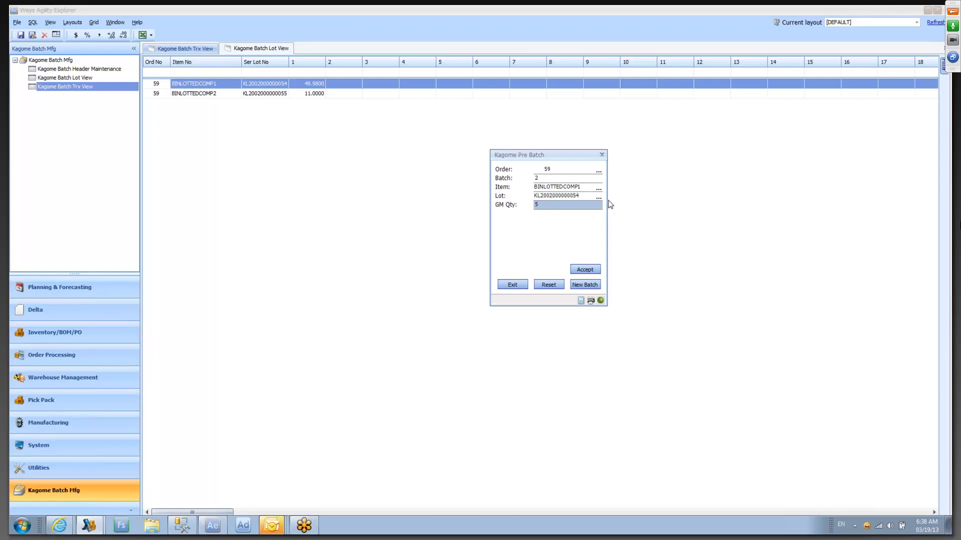
key("Tab")
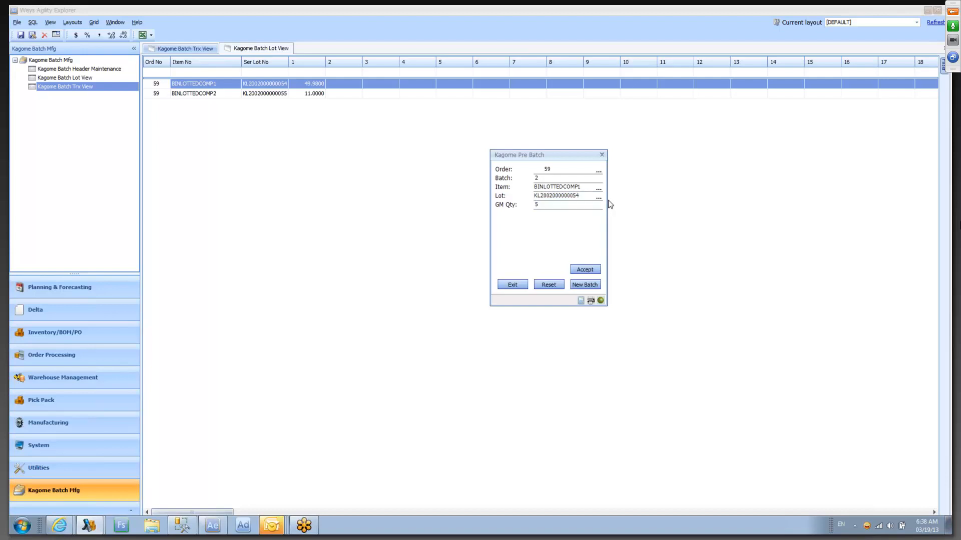
left_click(582, 271)
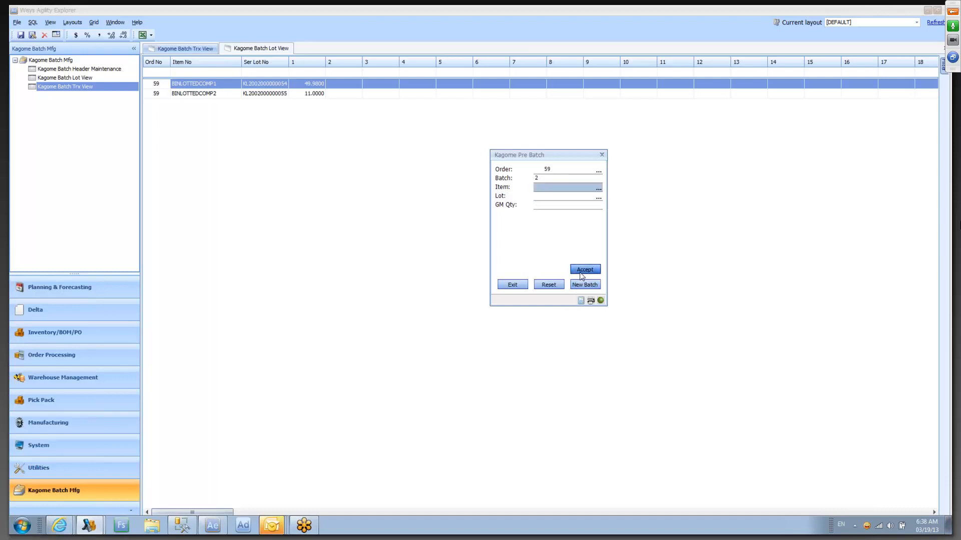
type("BINLOTTEDCOMP2")
key("Tab")
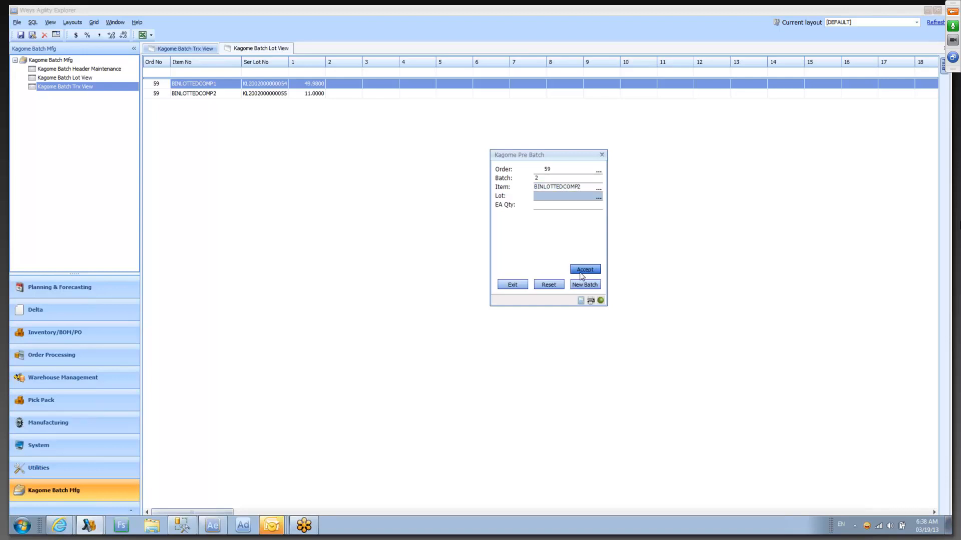
type("KL2002000000055")
key("Tab")
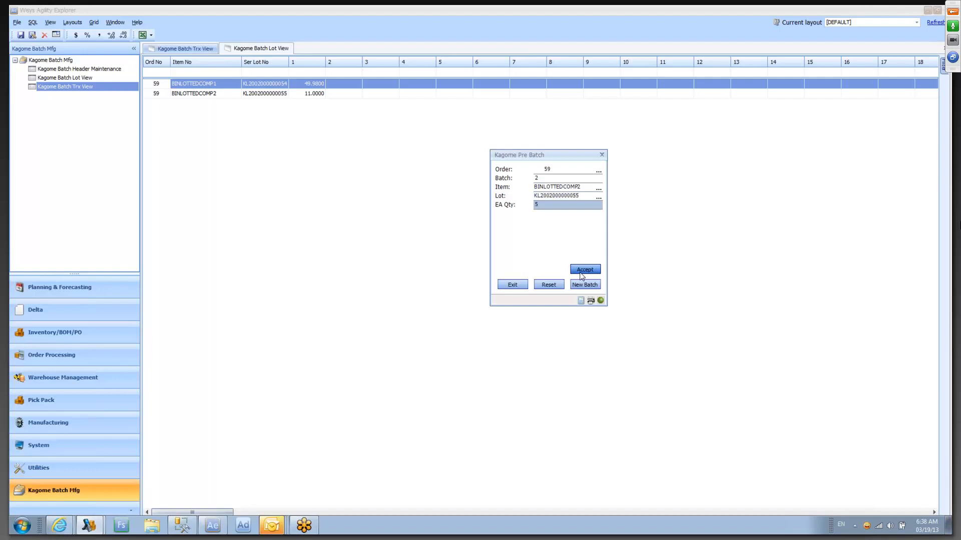
left_click(580, 273)
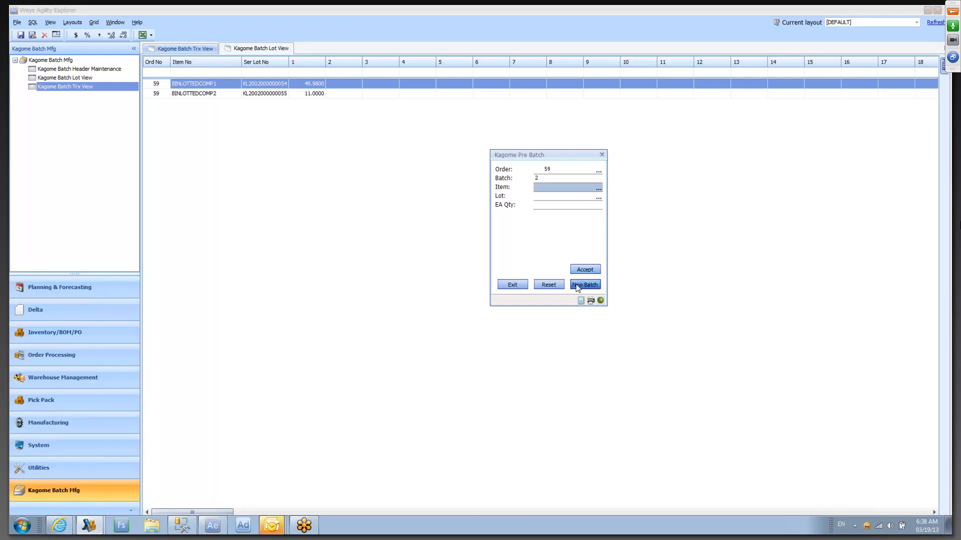
left_click(505, 286)
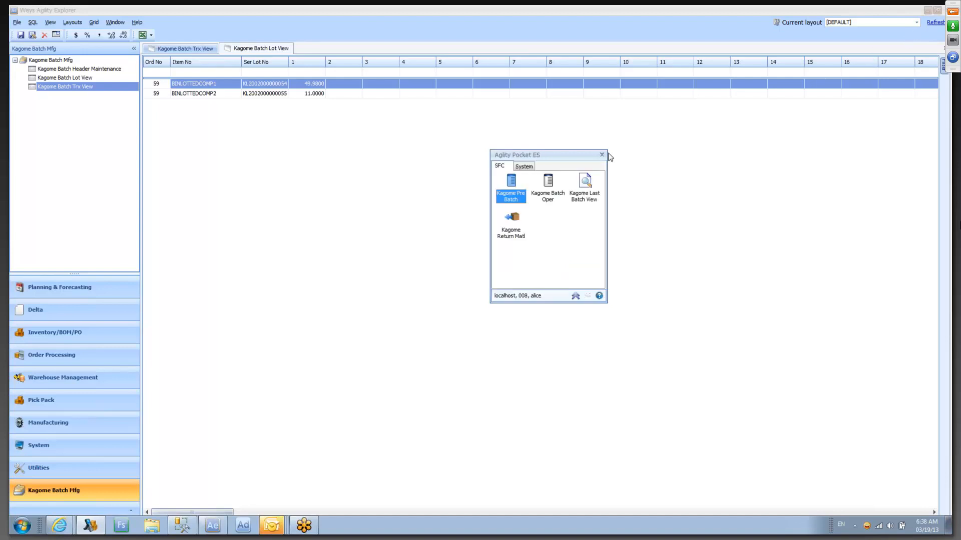
- Open Kagome Batch Header Maintenance and load the batches of the preset shop order
left_click(74, 70)
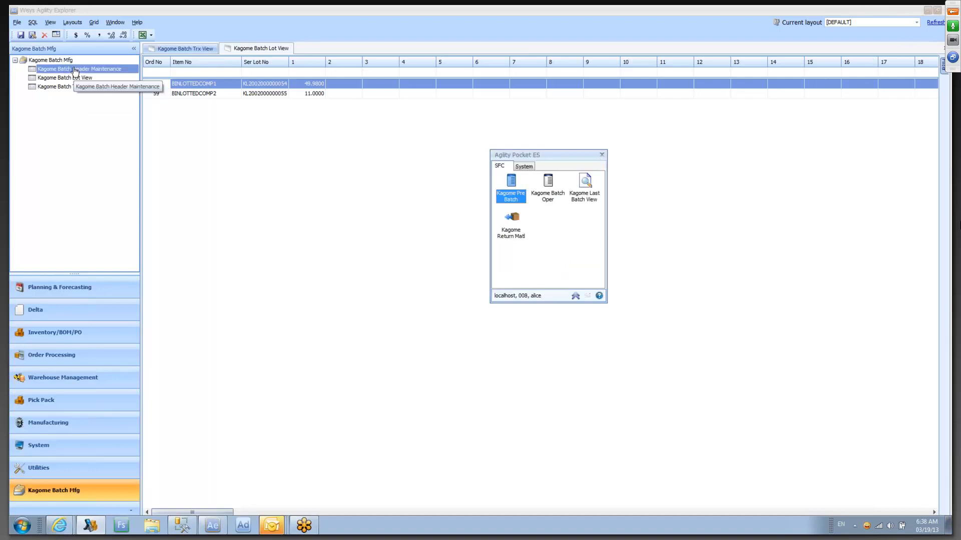
double_click(74, 70)
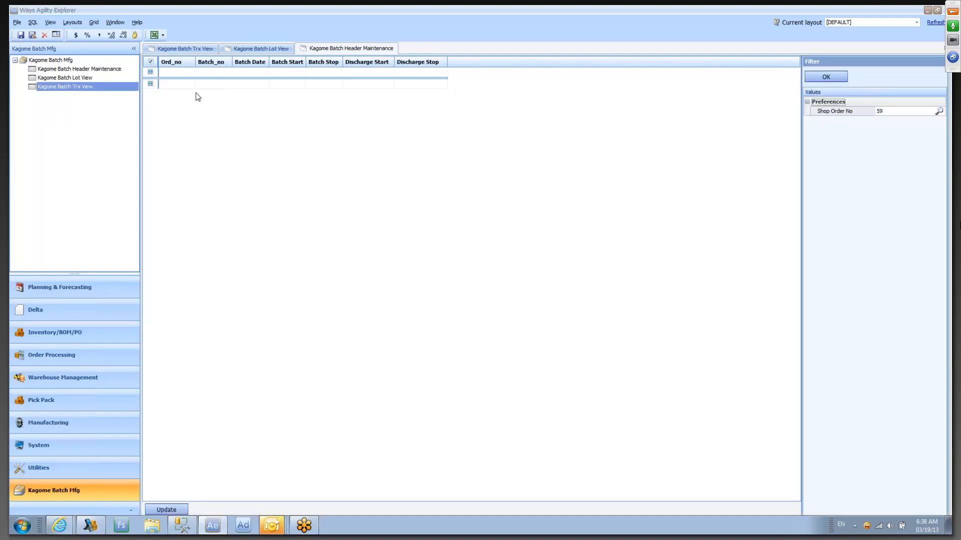
left_click(827, 79)
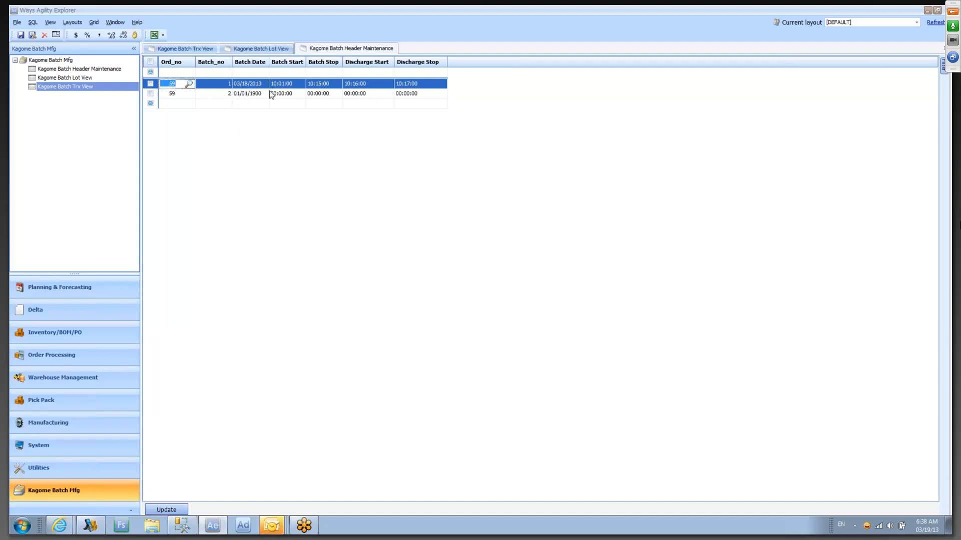
- Set the Batch Date of batch 2 to 03/19/2013
left_click(228, 93)
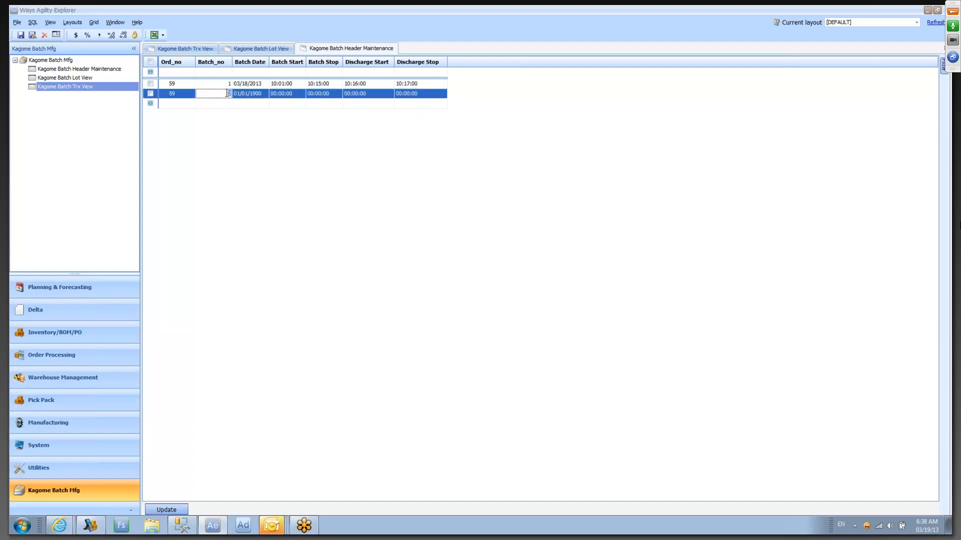
type("2")
left_click(253, 95)
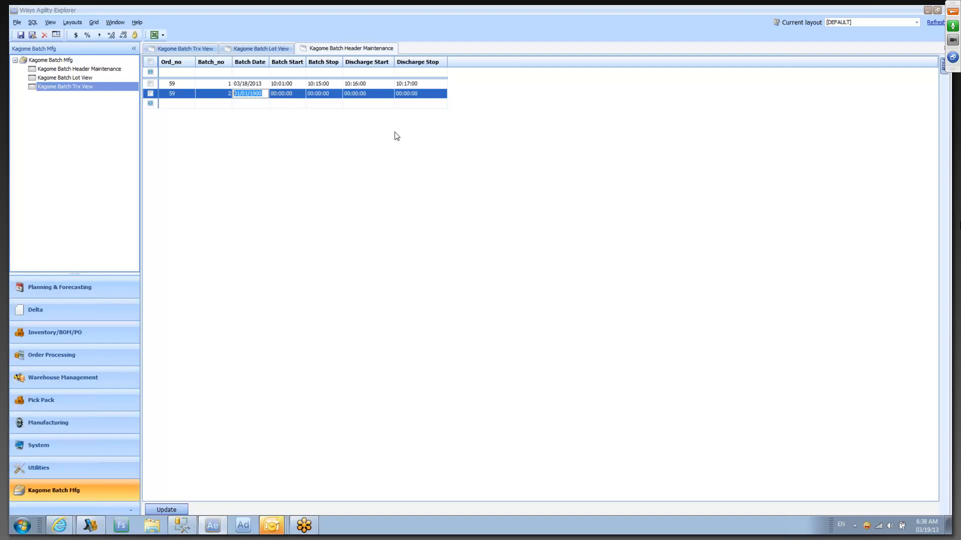
type("03/19/2013")
key("Tab")
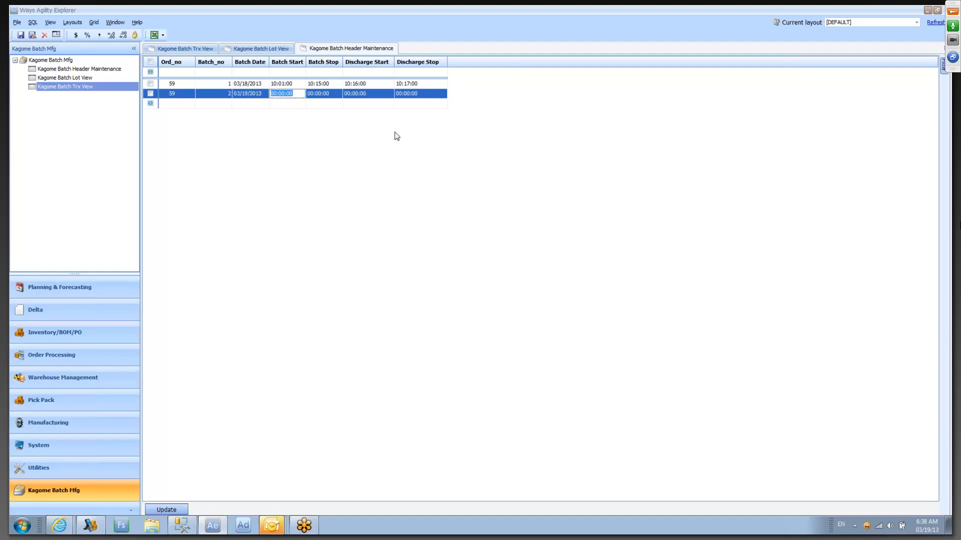
- Set batch 2's Batch Start to 06:01 and its Batch Stop to 06:05
type("06")
key("BackSpace")
key("BackSpace")
type(":01")
key("Tab")
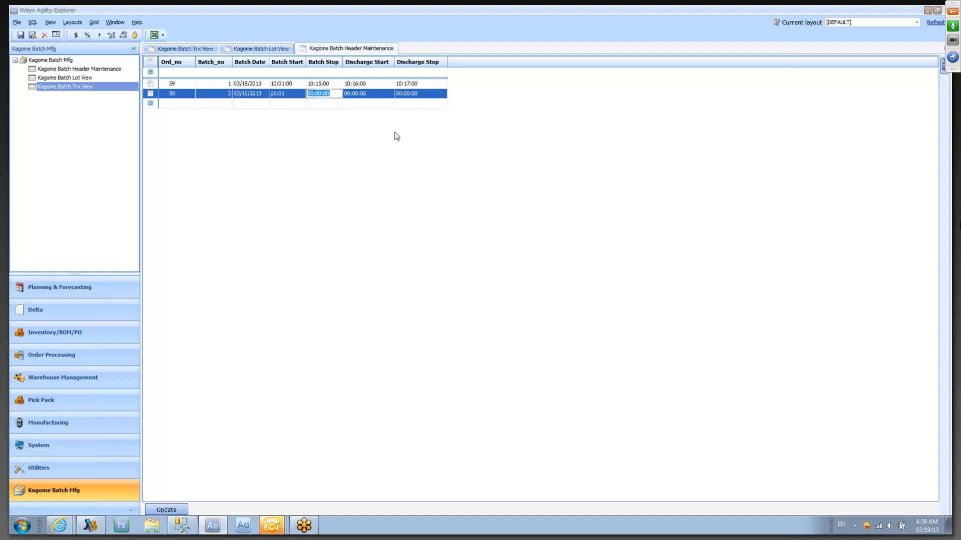
type("06:05")
key("Tab")
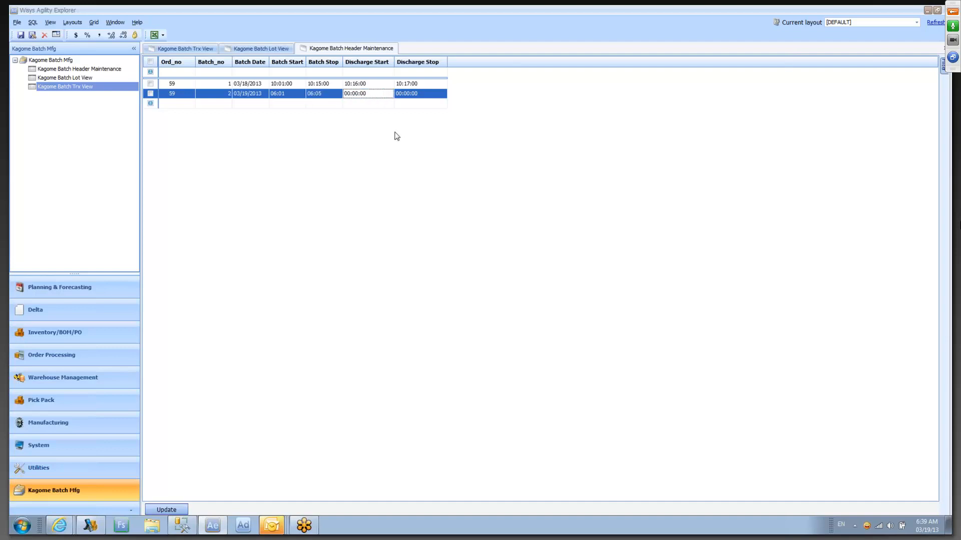
- Set batch 2's Discharge Start to 06:06 and Discharge Stop to 06:08, and save the row with an update
type("06:06")
key("Tab")
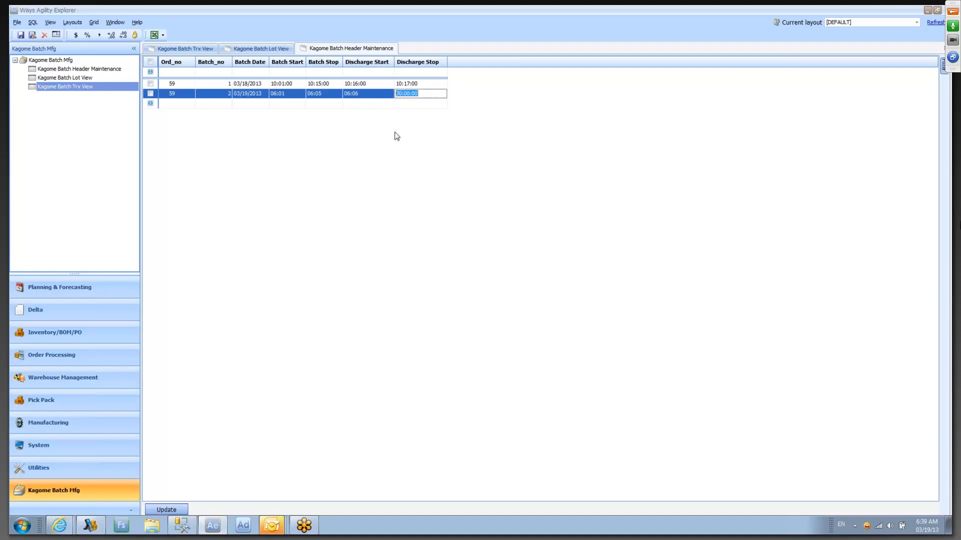
type("06:08")
left_click(150, 94)
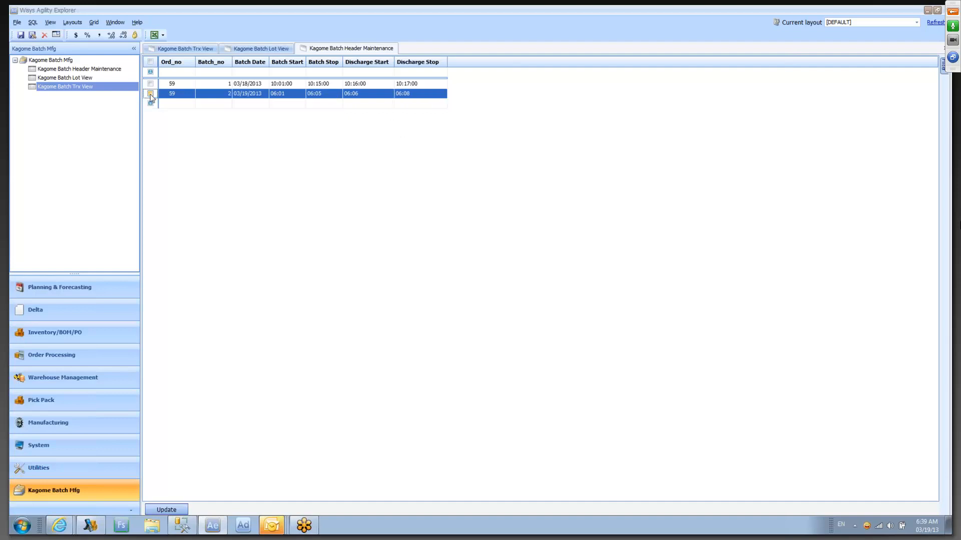
left_click(167, 509)
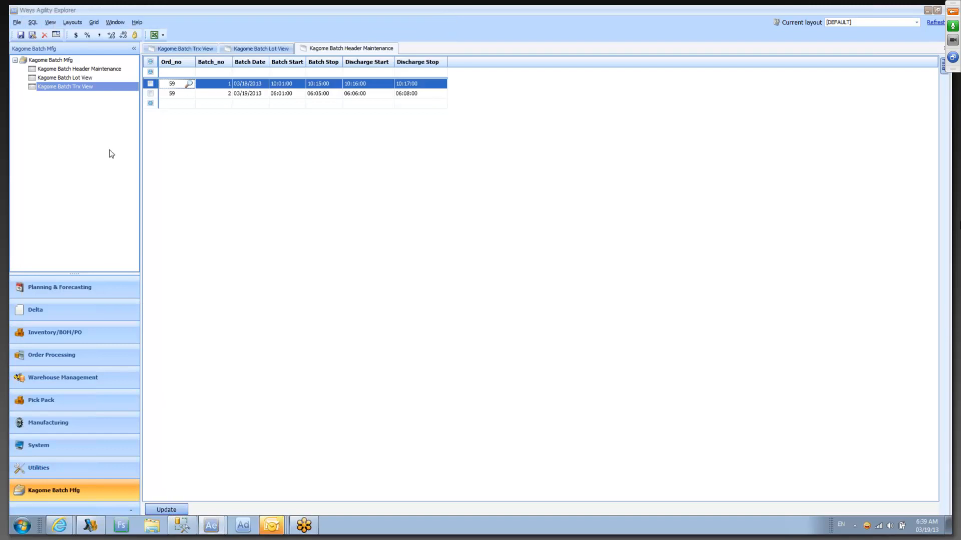
- Check the shop order's batch transactions in a new Kagome Batch Trx View and refresh the Kagome Batch Lot View
left_click(73, 87)
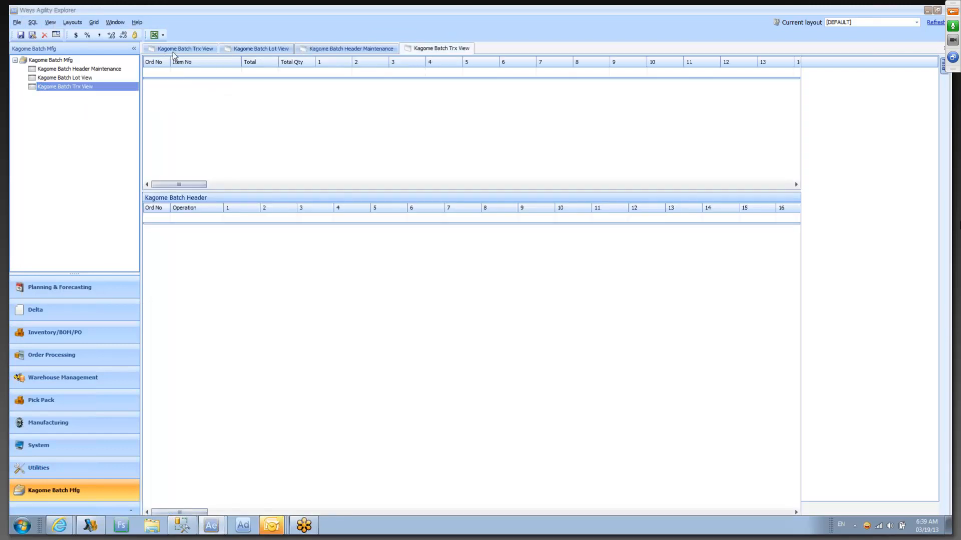
left_click(836, 78)
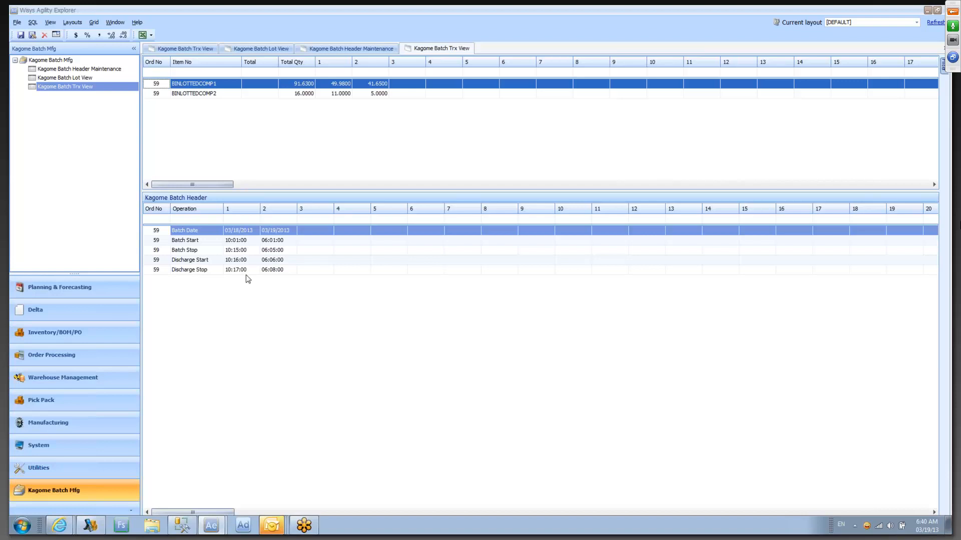
left_click(75, 69)
left_click(251, 50)
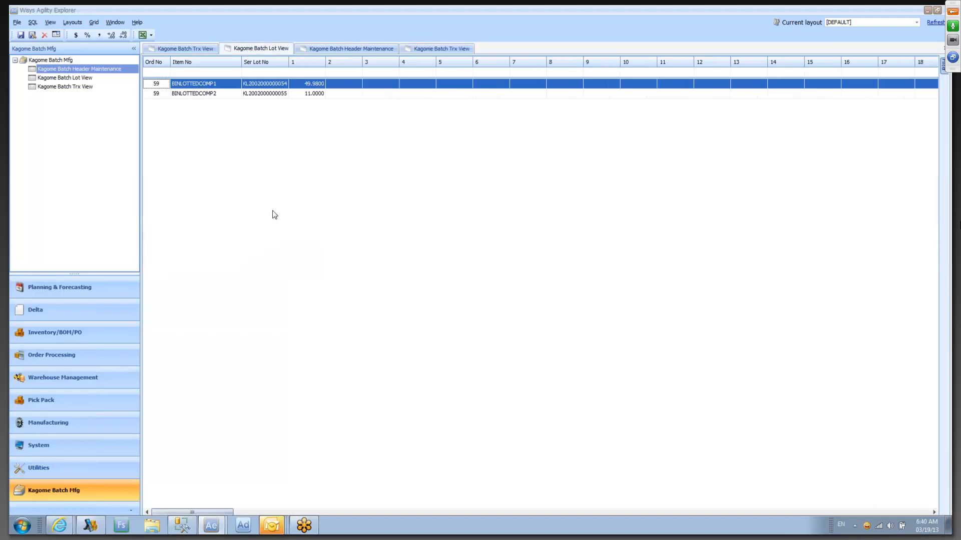
left_click(927, 23)
- Switch to Agility Pocket ES and start a Kagome Return Matl transaction for the shop order, batch 2
left_click(90, 525)
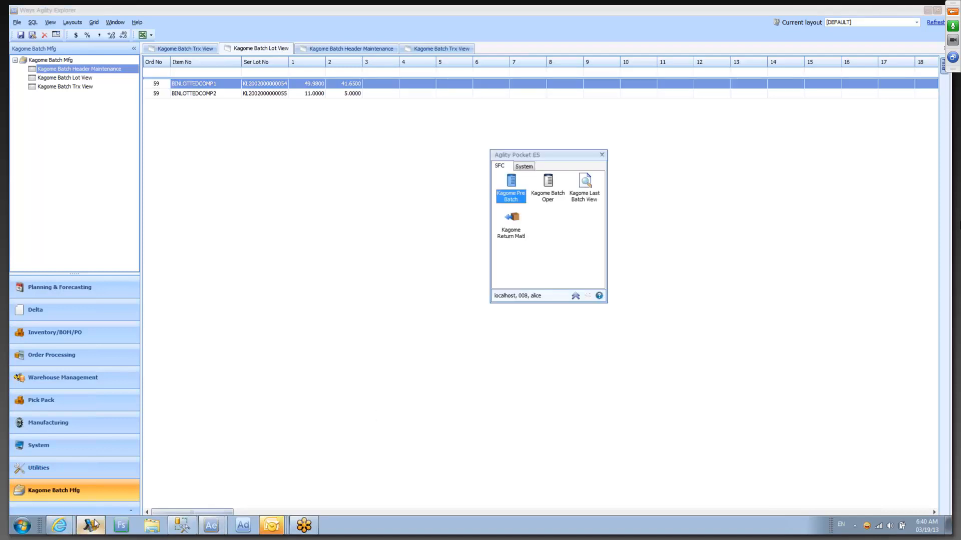
left_click(510, 223)
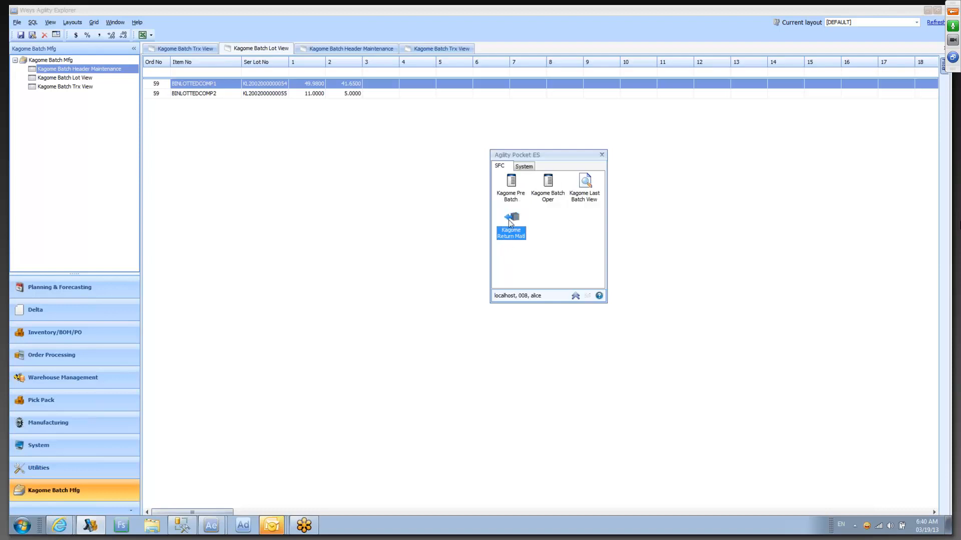
double_click(510, 223)
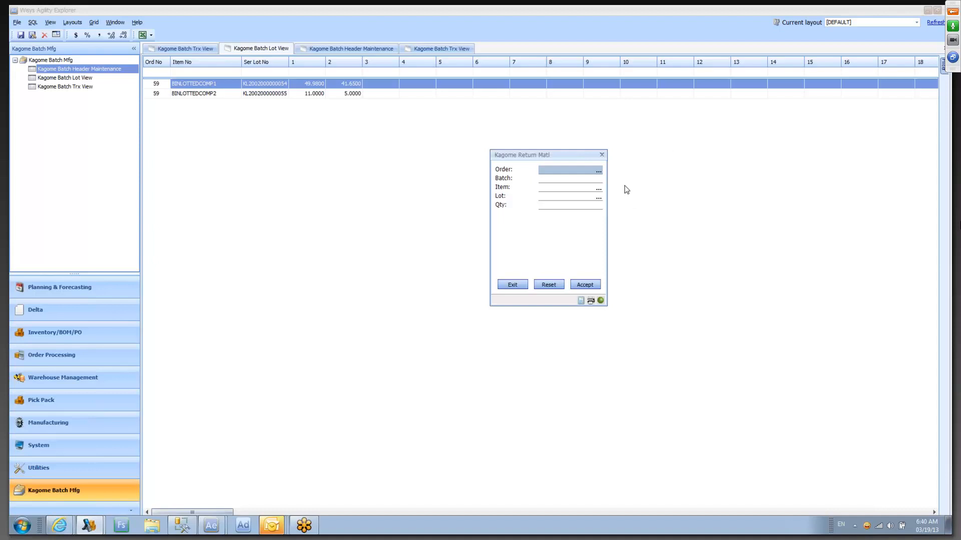
key("Tab")
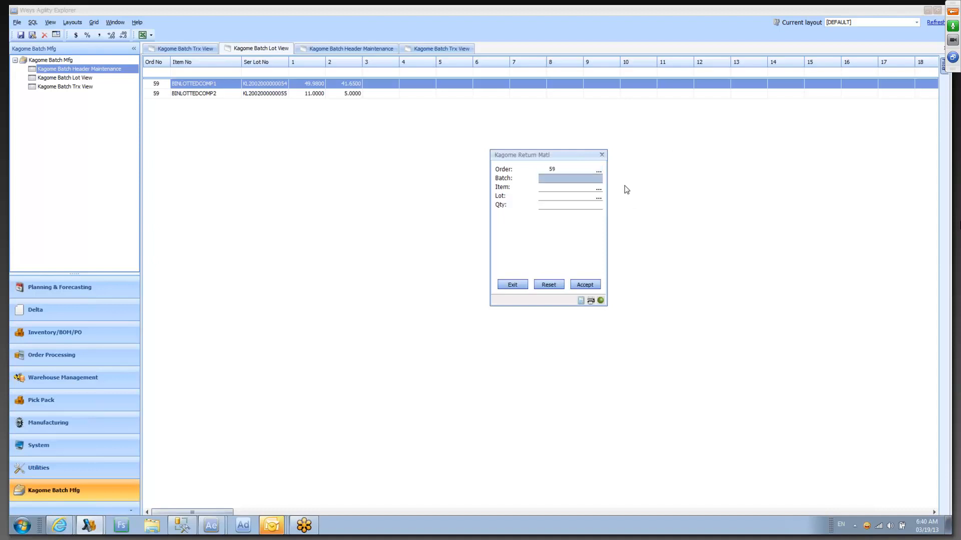
key("Tab")
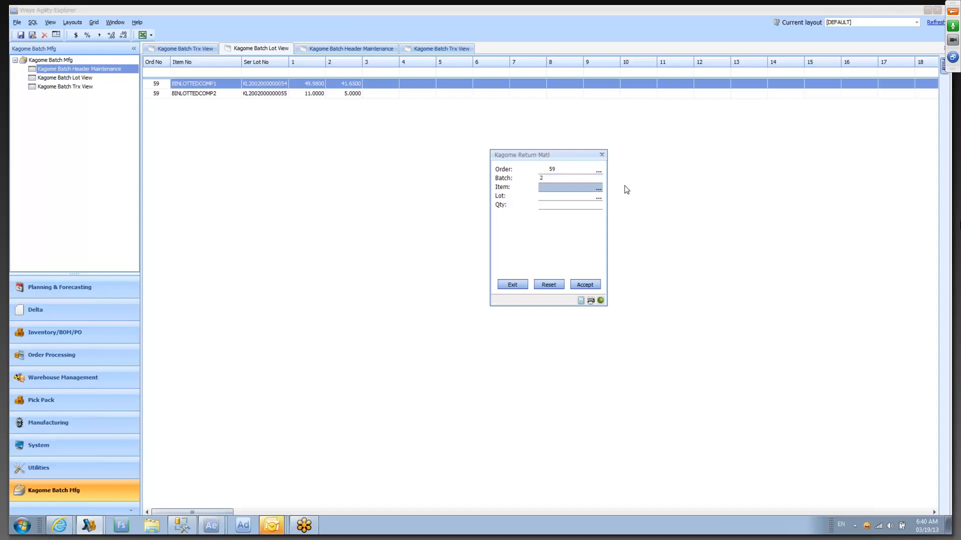
- Enter BINLOTTEDCOMP2 as the item for the material return
type("COM")
key("BackSpace")
key("BackSpace")
type("COMP")
key("BackSpace")
key("Tab")
type("K")
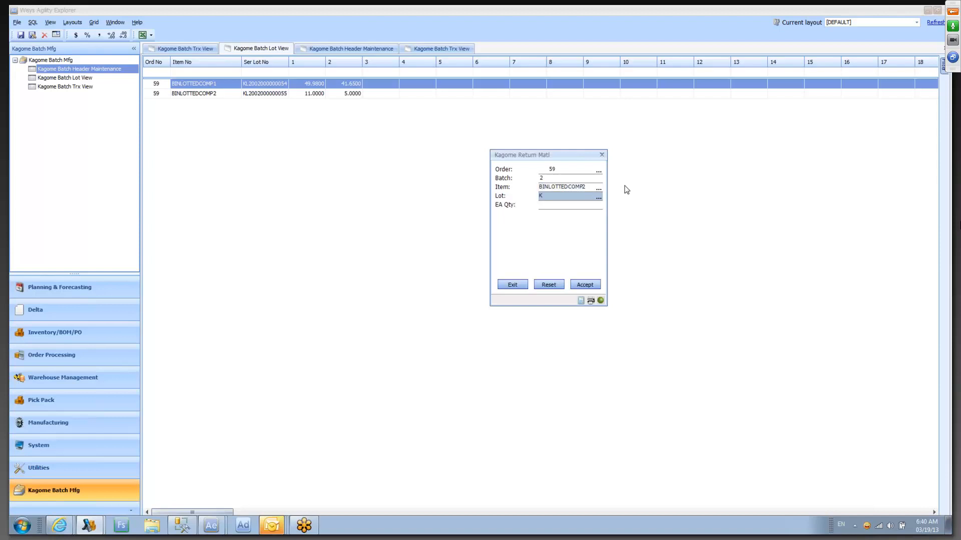
type("L20020000055")
key("Tab")
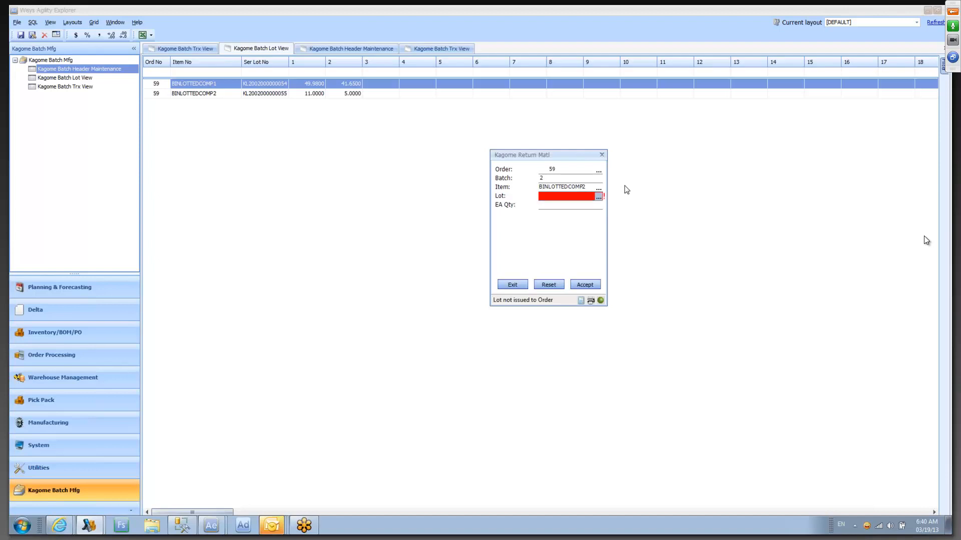
type("KL")
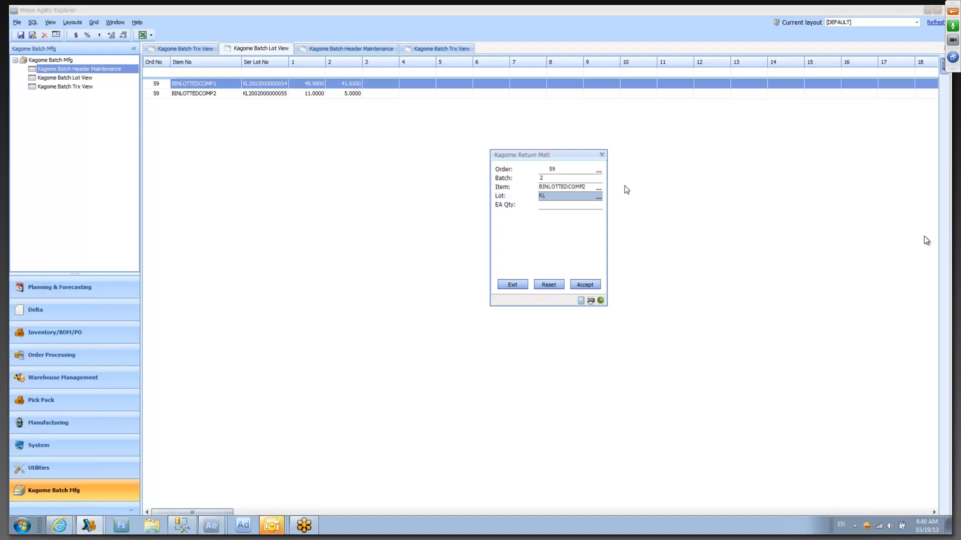
type("2002000000055")
key("Tab")
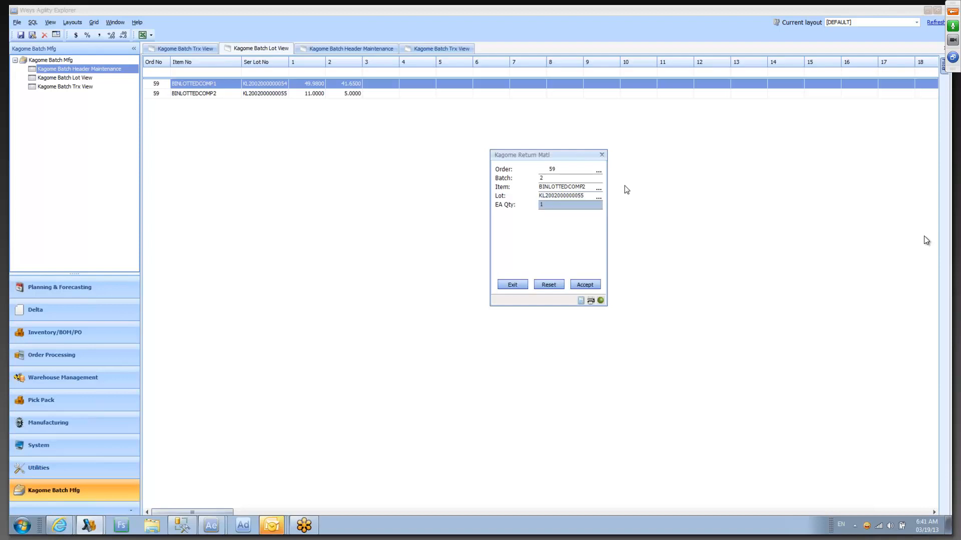
left_click(586, 285)
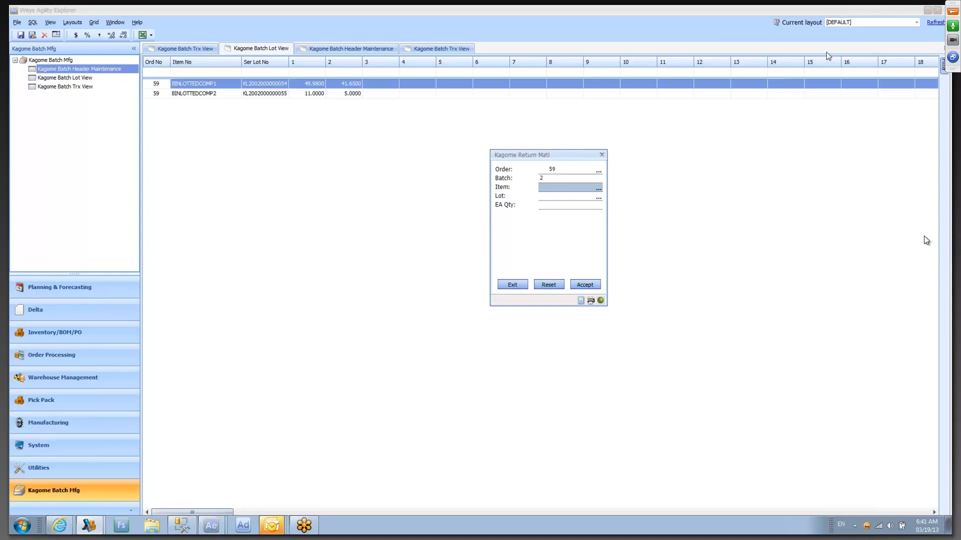
left_click(935, 22)
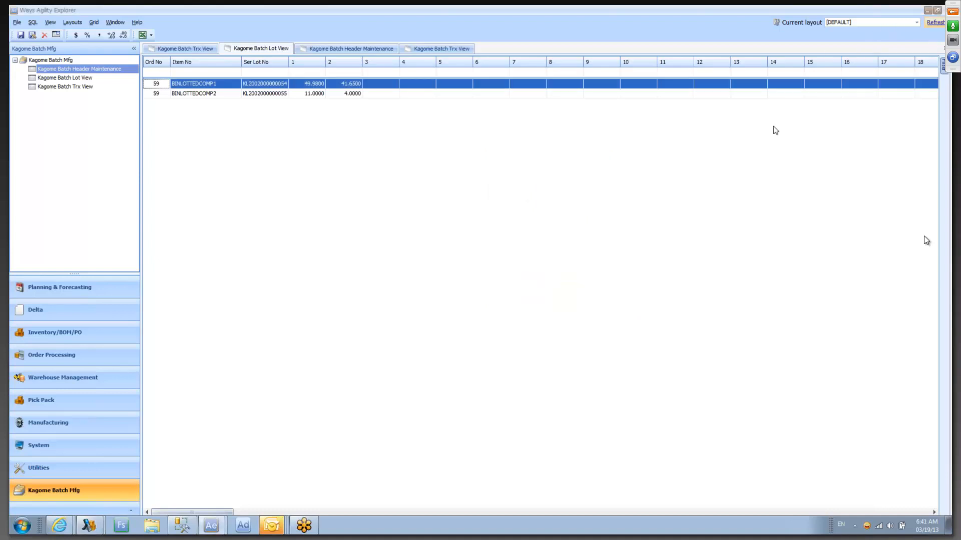